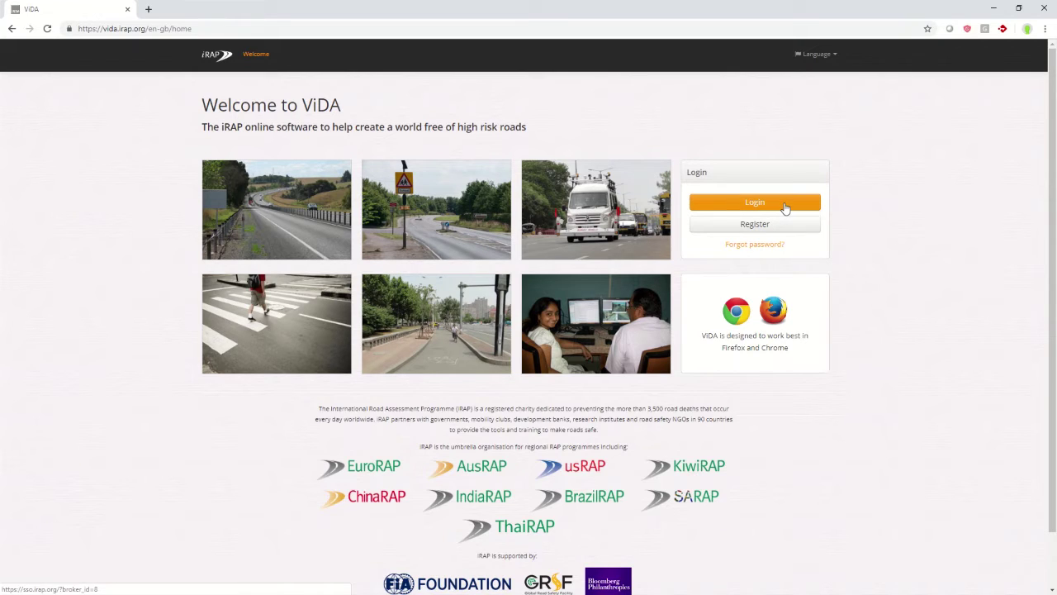
Sign in to iRAP ViDA with the account e-mail and password, then open the Star Rating Demonstrator.
click(778, 206)
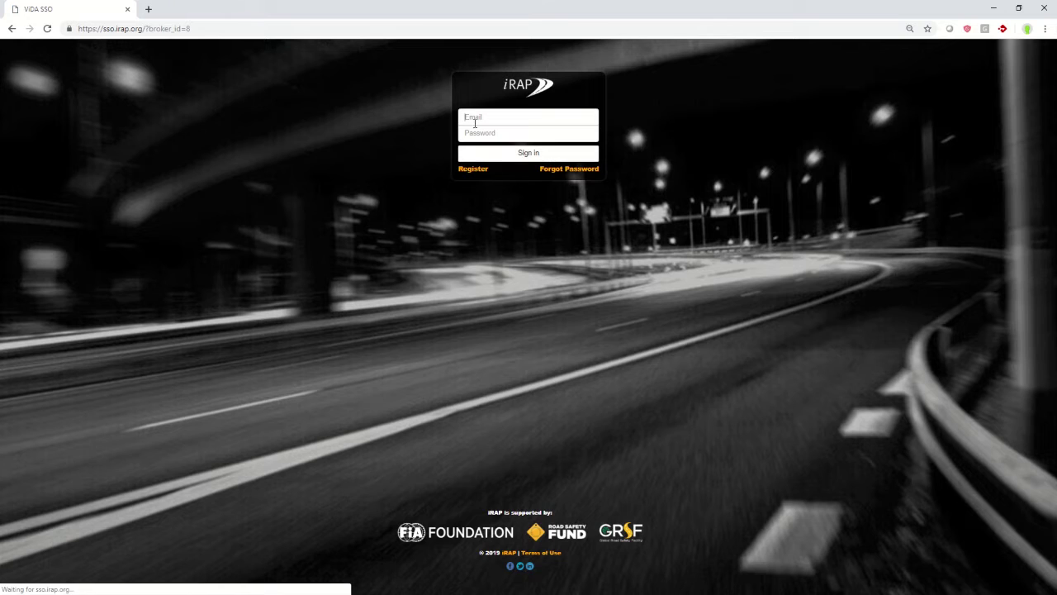
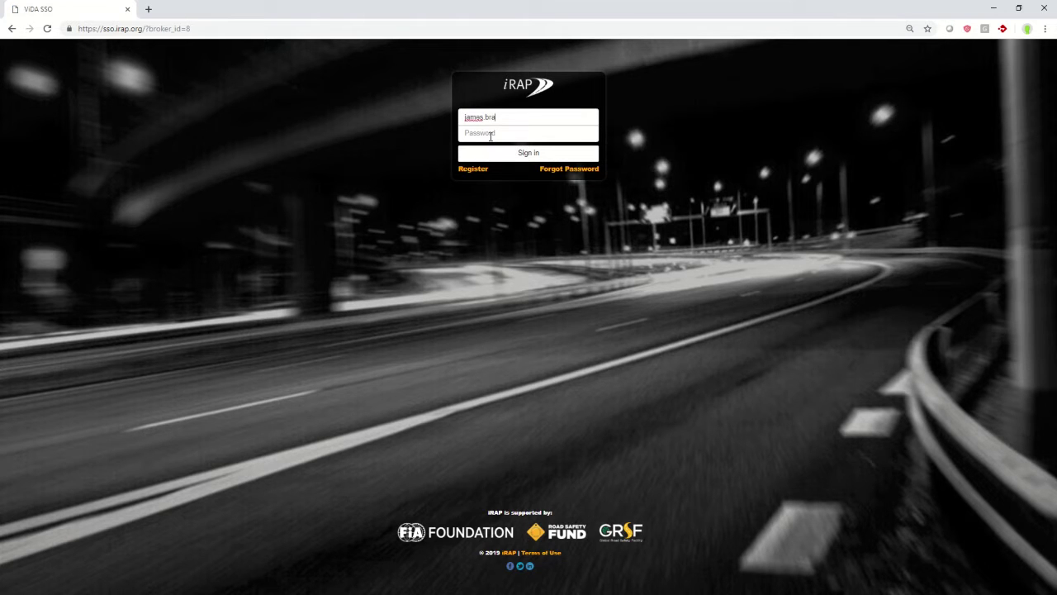
click(491, 136)
text(•••)
click(501, 153)
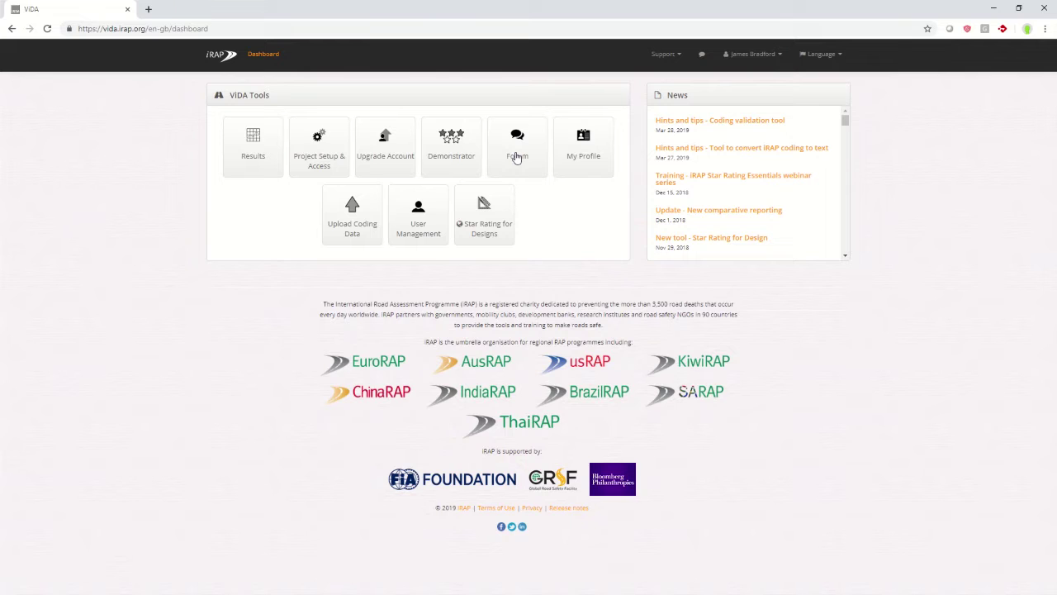
click(437, 145)
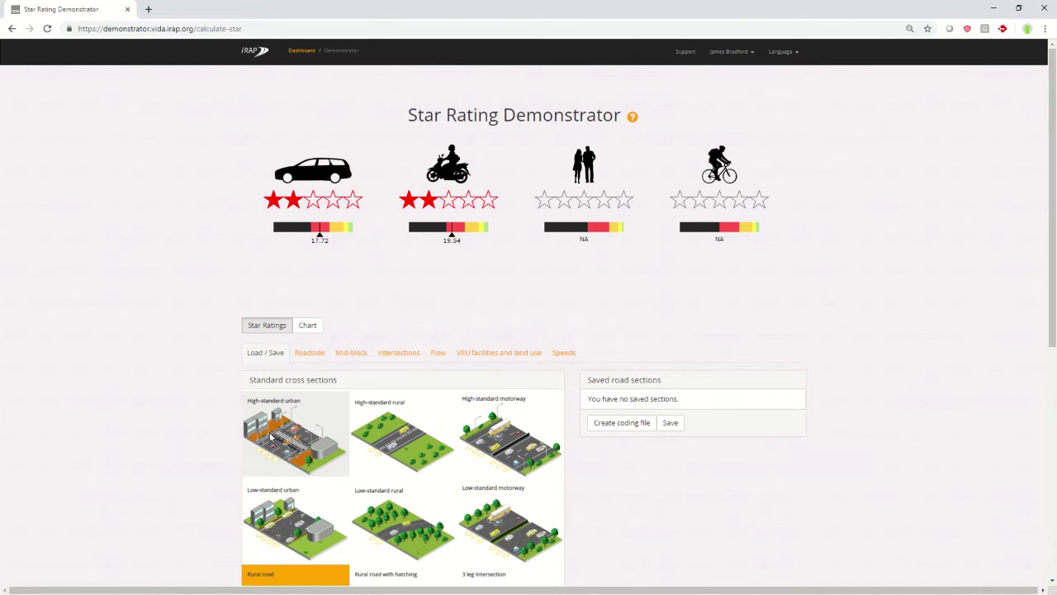
Scroll through the Standard cross sections grid on the Load / Save tab and back to the top.
scroll(173, 415, down, 3)
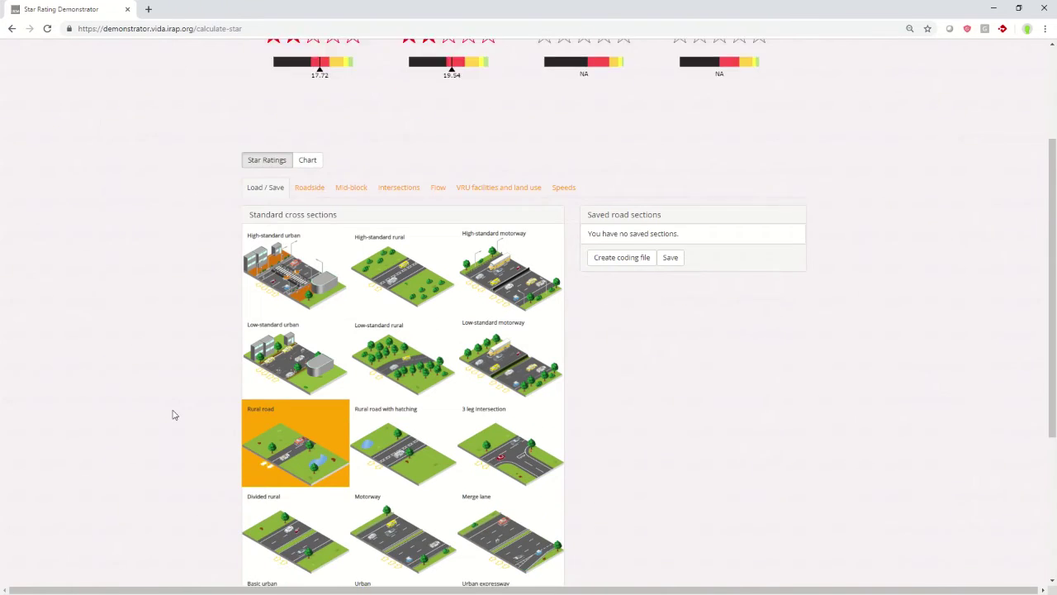
scroll(174, 415, down, 1)
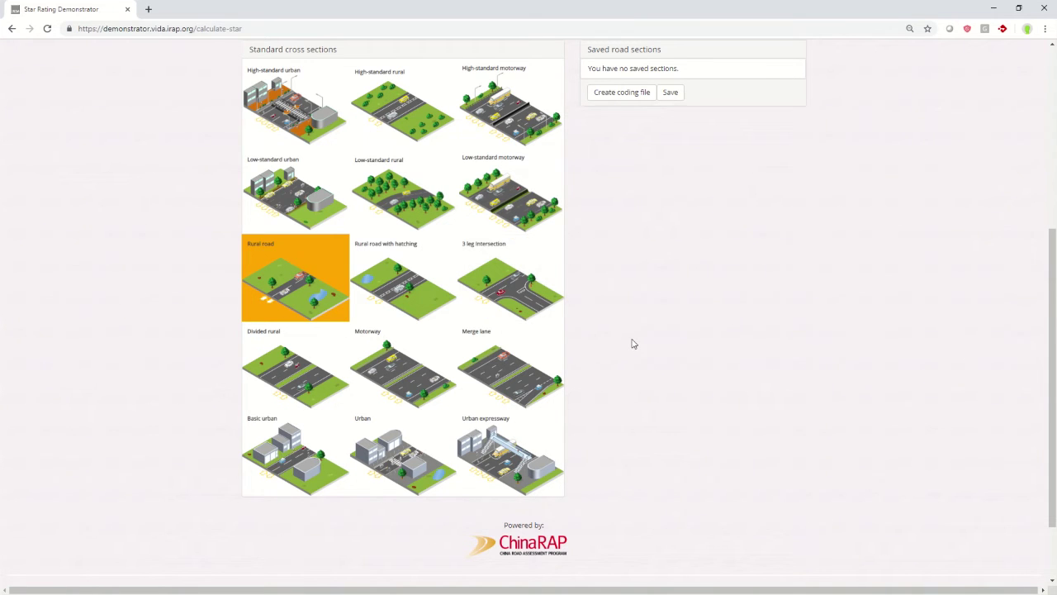
scroll(633, 342, up, 5)
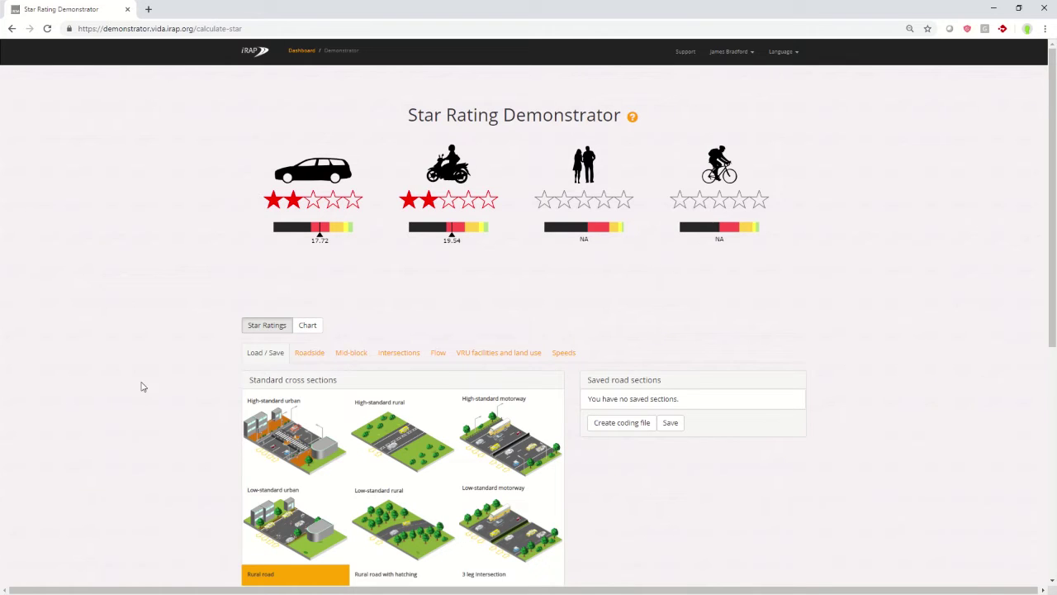
scroll(191, 404, down, 1)
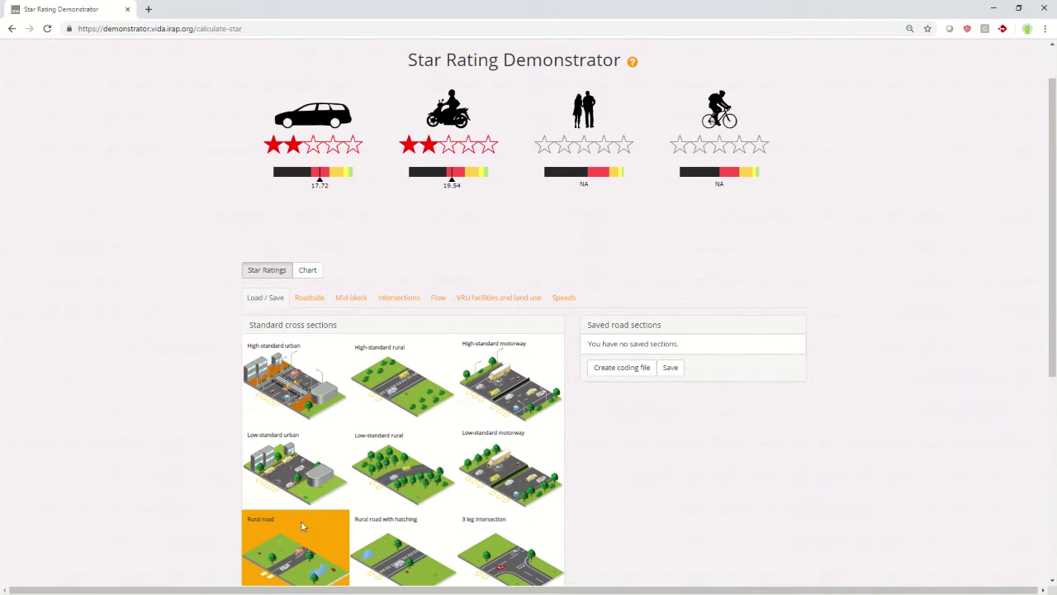
scroll(199, 410, up, 1)
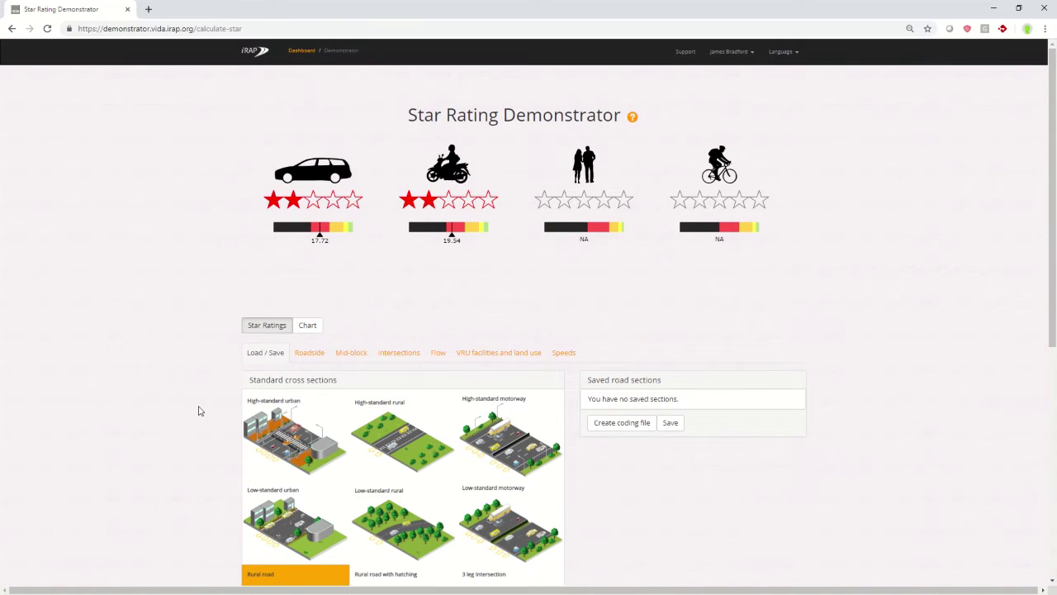
On the Roadside tab, set the driver-side and passenger-side distances to 5 to <10m.
click(313, 354)
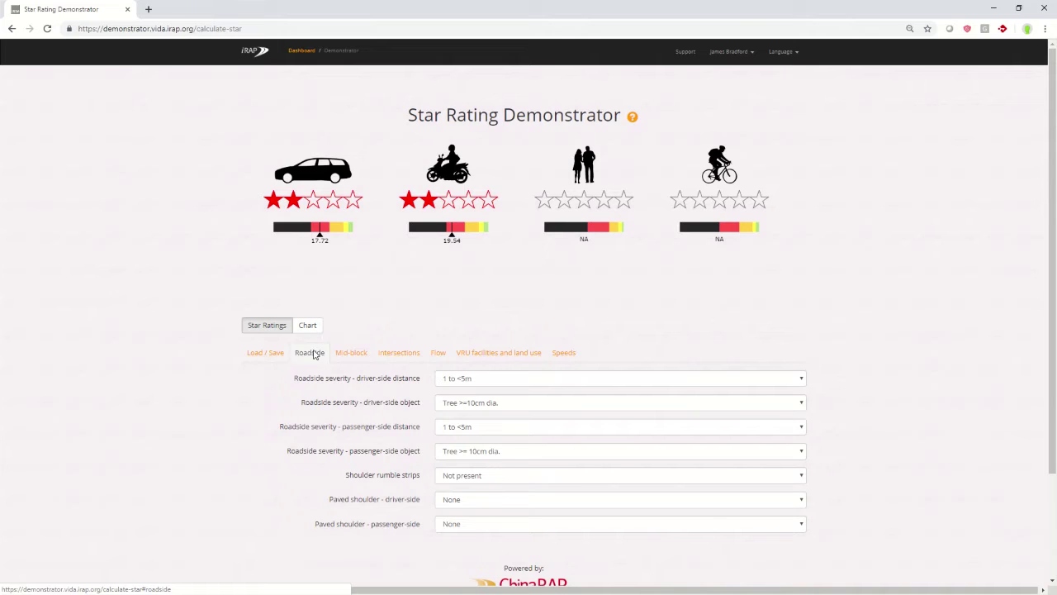
click(473, 380)
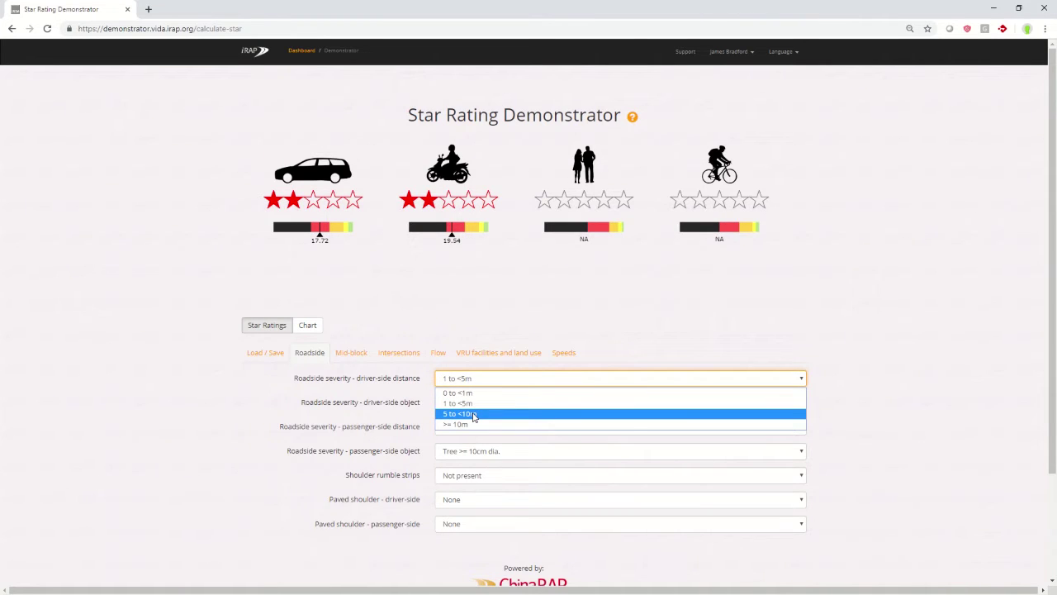
click(474, 414)
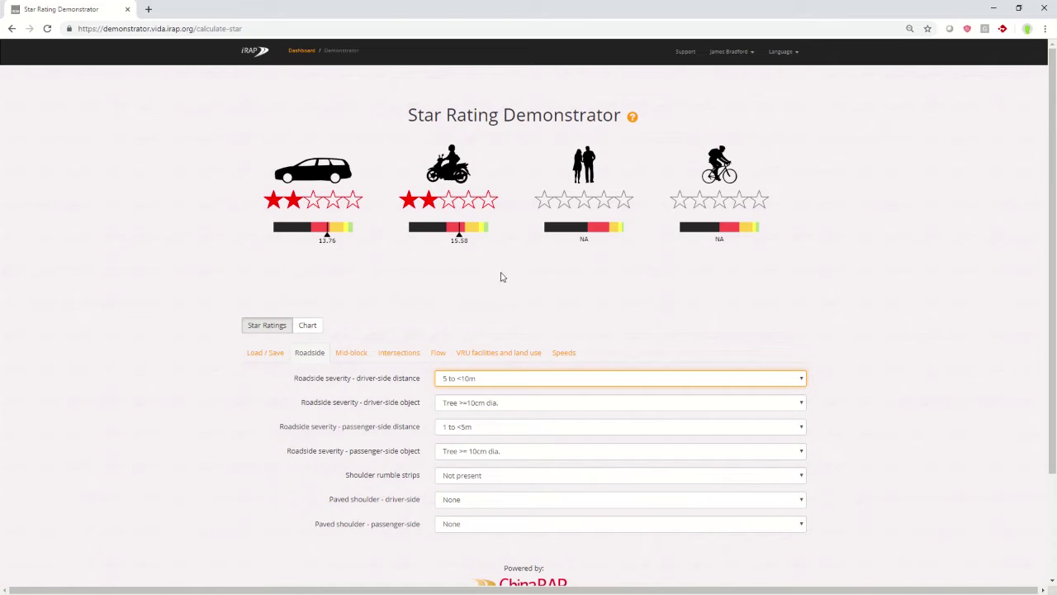
click(453, 430)
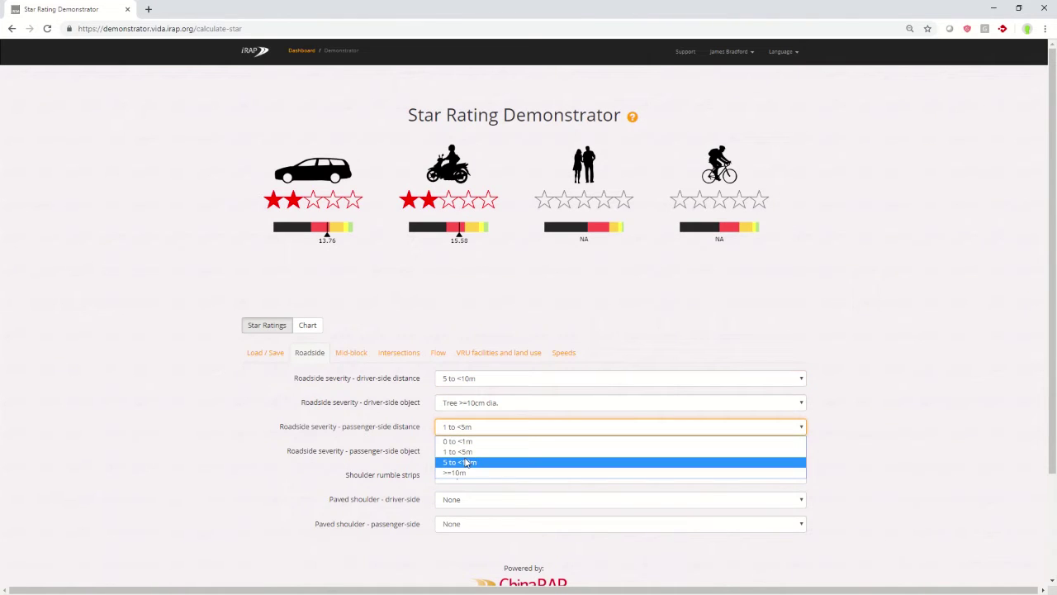
click(465, 463)
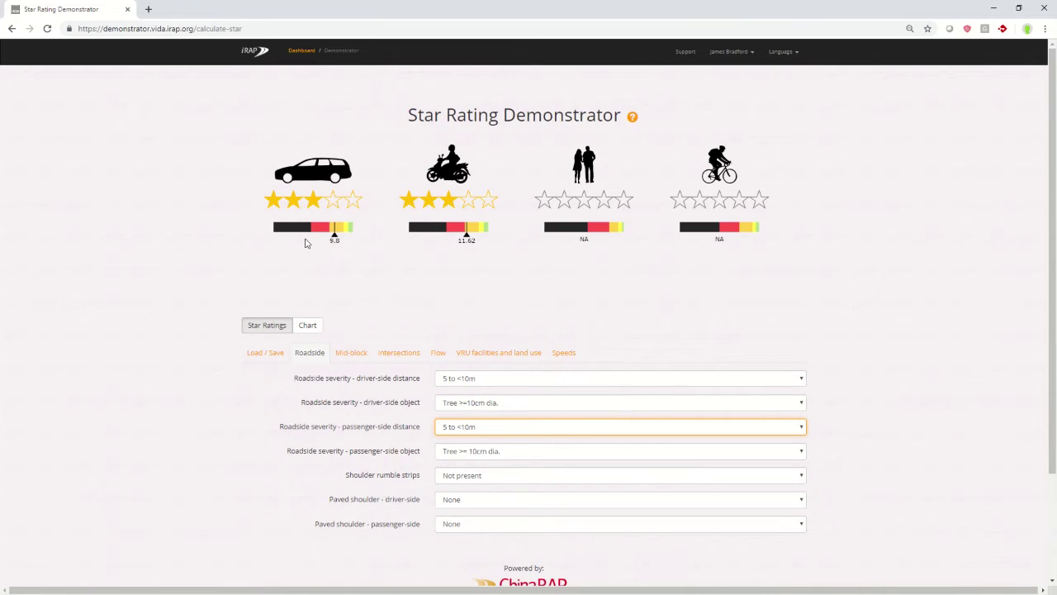
Review the Mid-block and Intersections settings, ending on Flow with vehicle flow 8000 AADT.
click(349, 357)
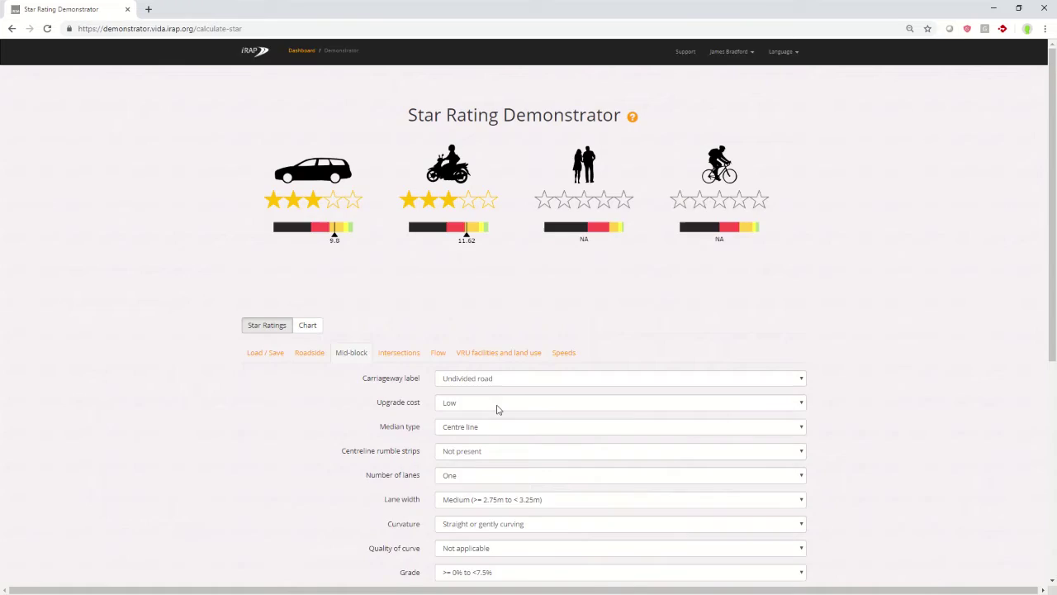
scroll(498, 409, down, 3)
scroll(498, 409, down, 1)
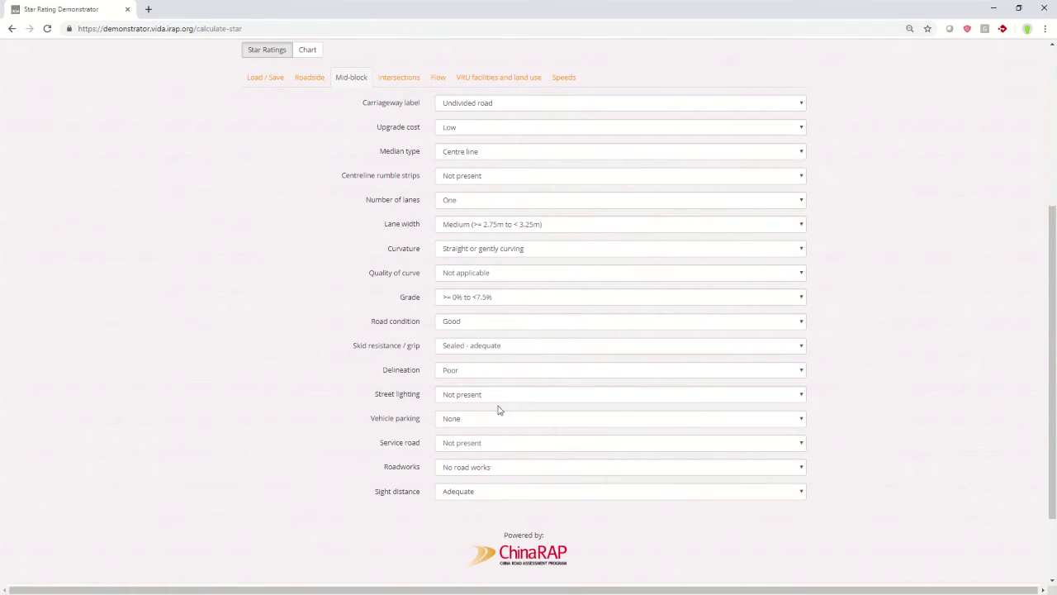
scroll(499, 407, up, 5)
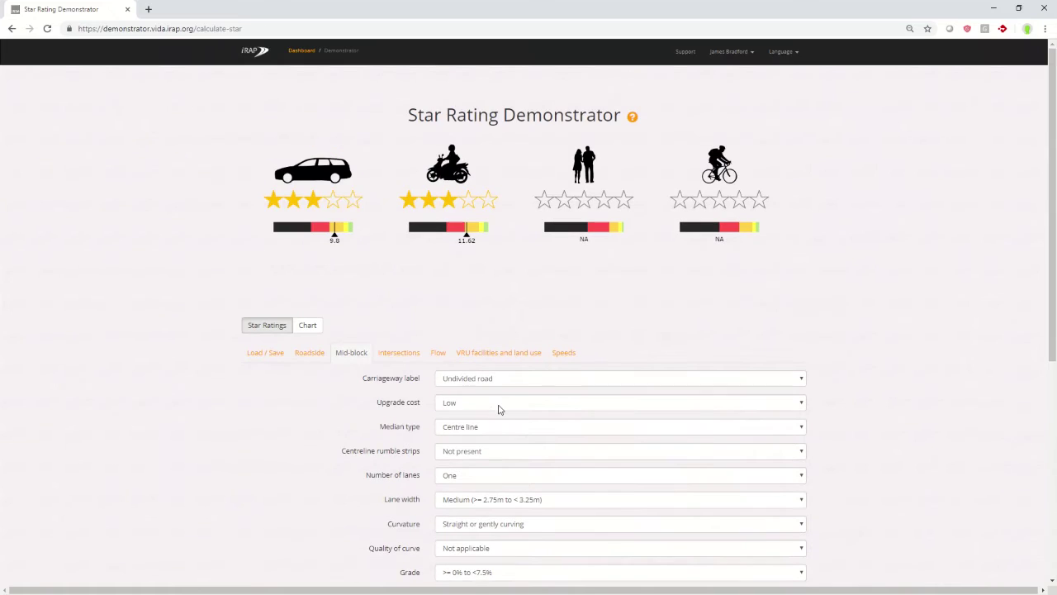
click(406, 357)
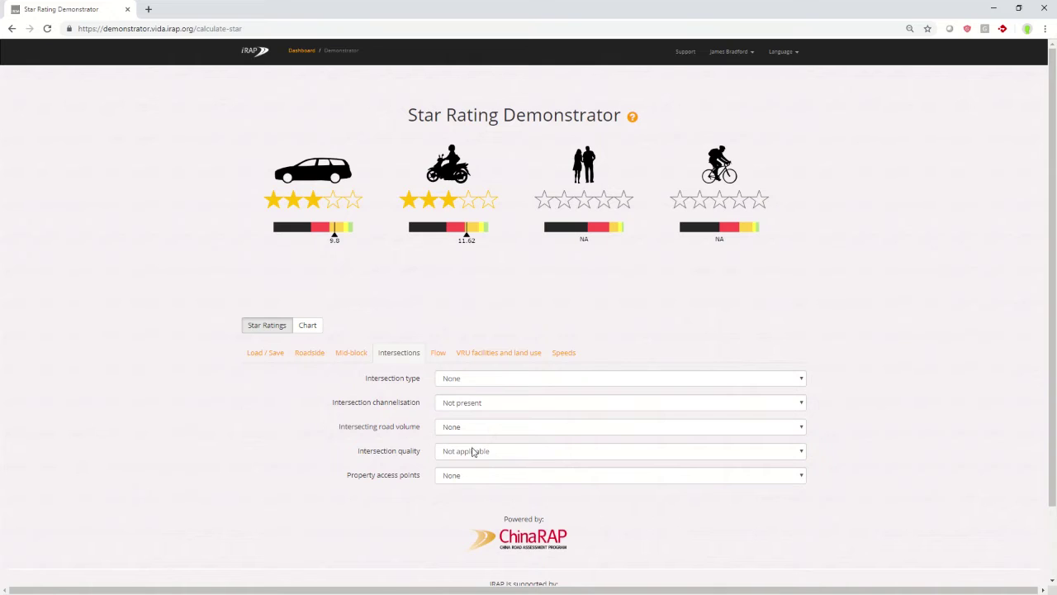
click(439, 356)
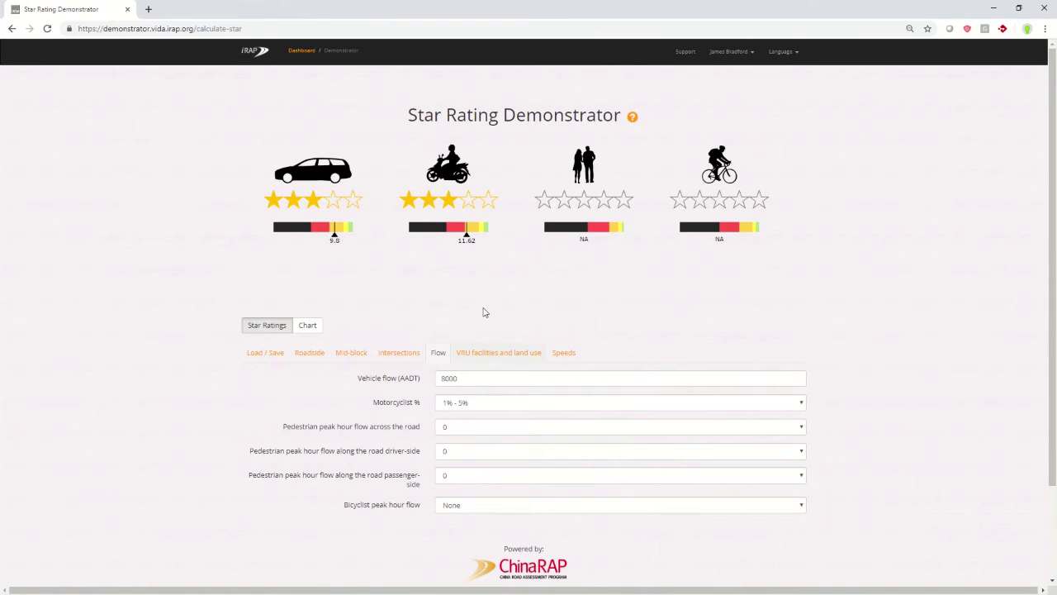
Set bicyclist peak hour flow to 6 to 25, then review the VRU facilities and Speeds settings.
click(493, 509)
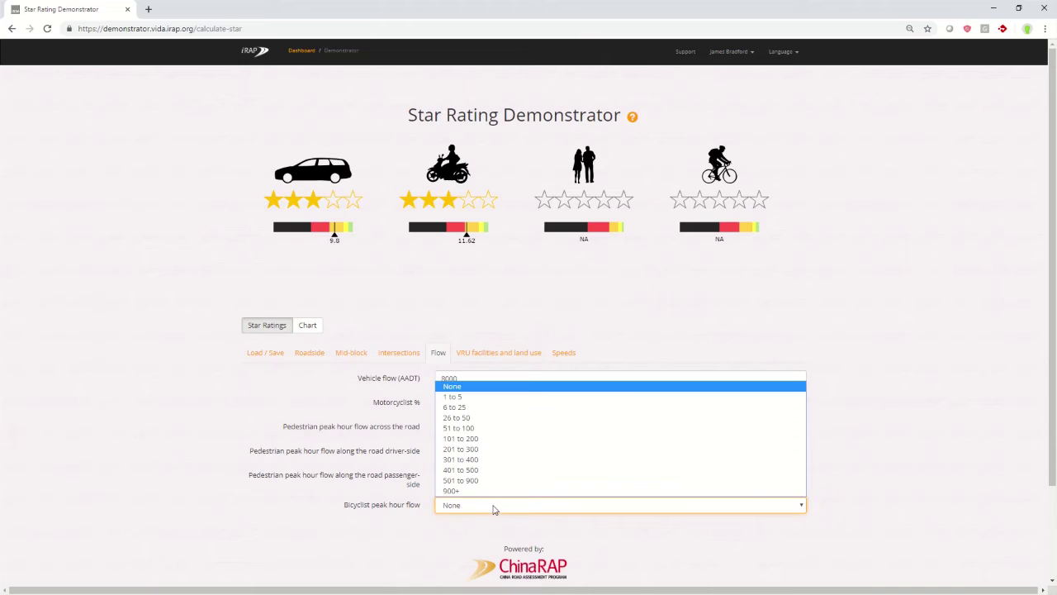
click(484, 406)
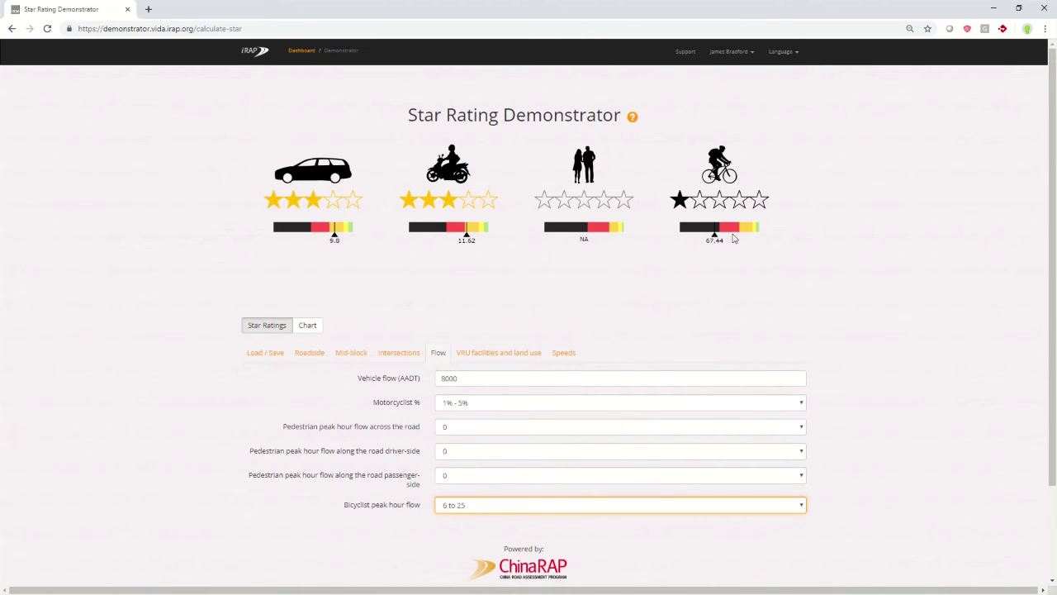
click(501, 354)
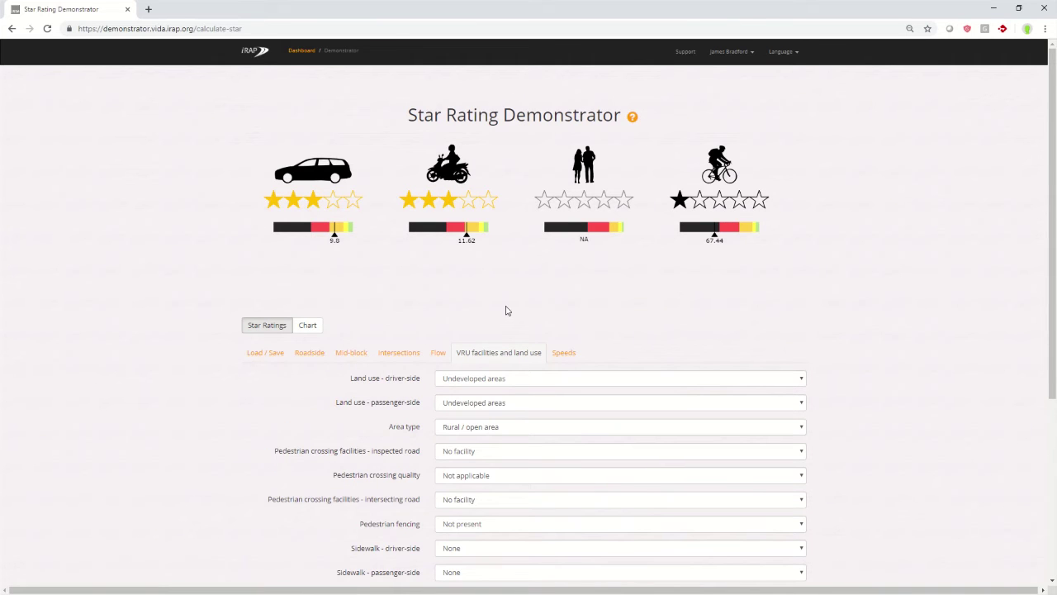
scroll(506, 308, down, 2)
scroll(505, 307, up, 2)
click(568, 357)
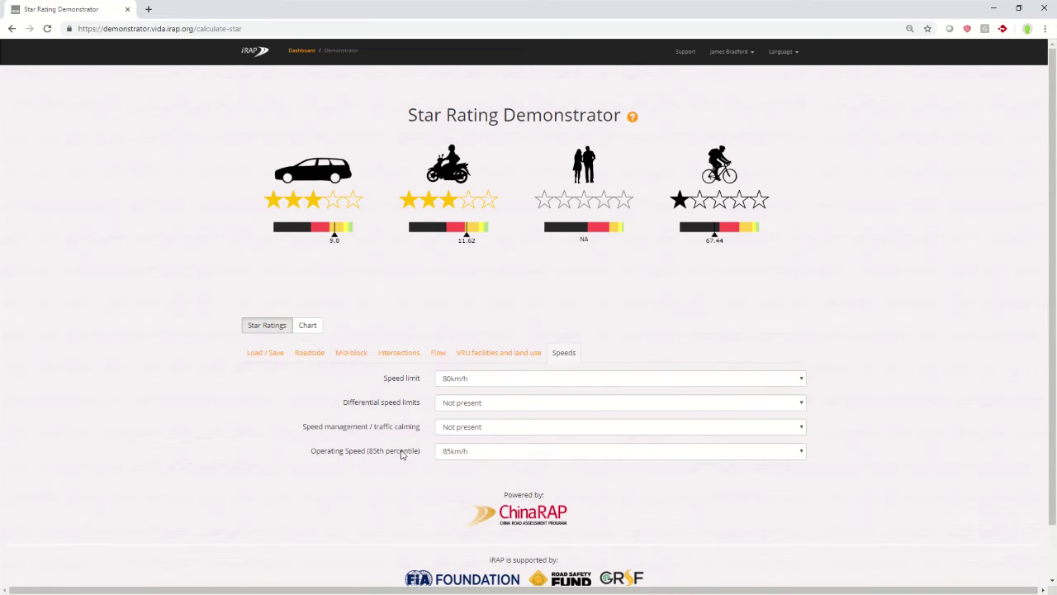
Set the speed limit to 65km/h and the operating speed to 50km/h.
click(469, 380)
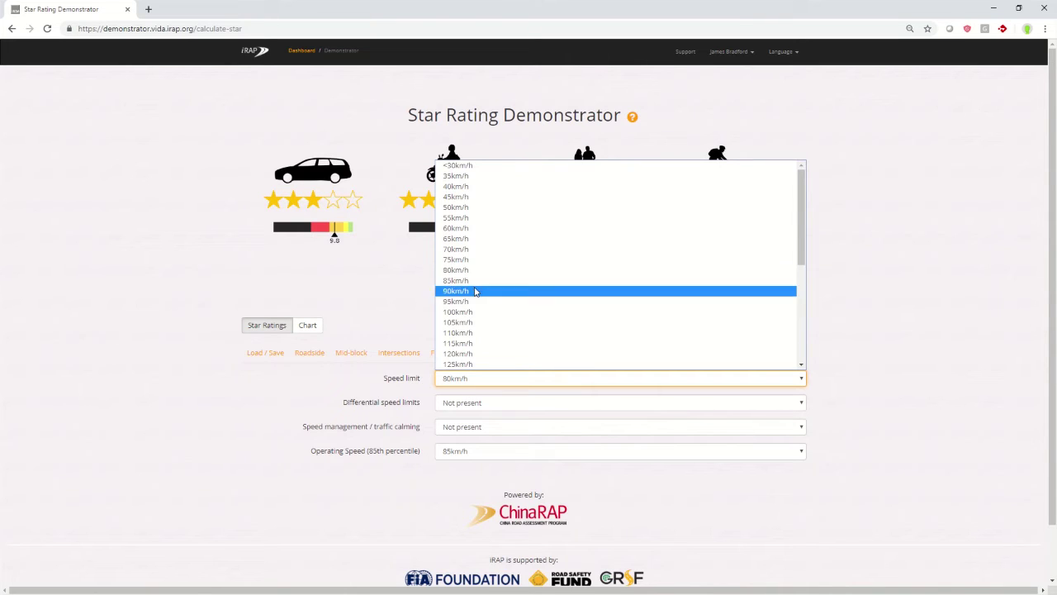
click(477, 239)
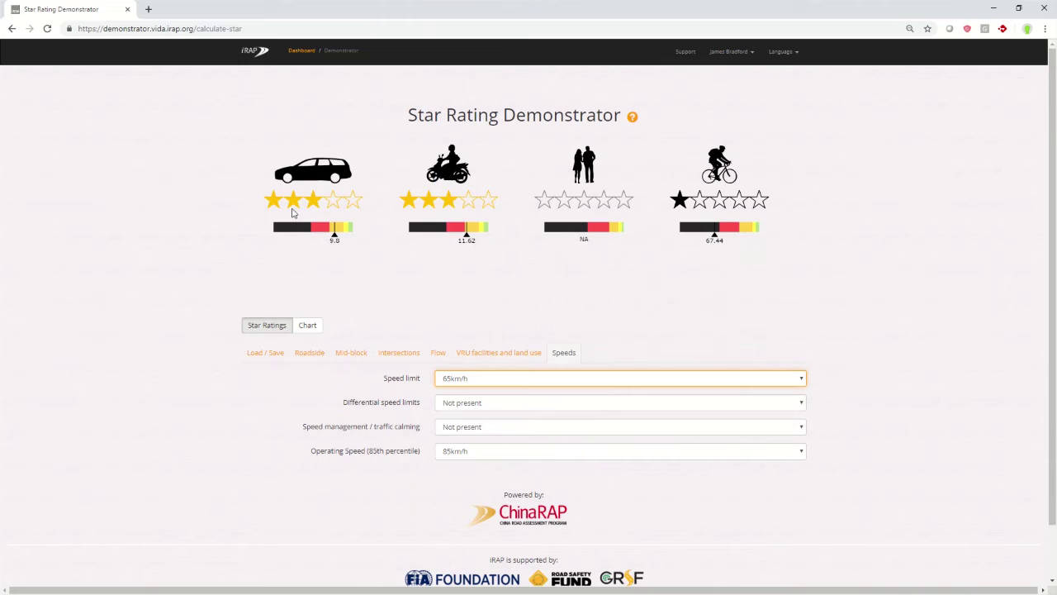
click(451, 451)
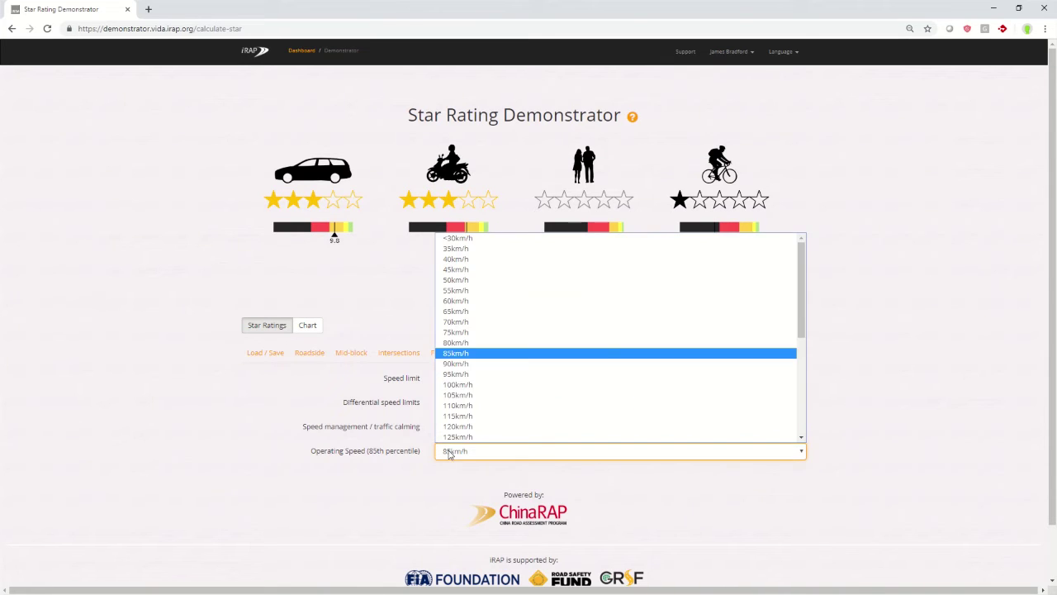
click(467, 281)
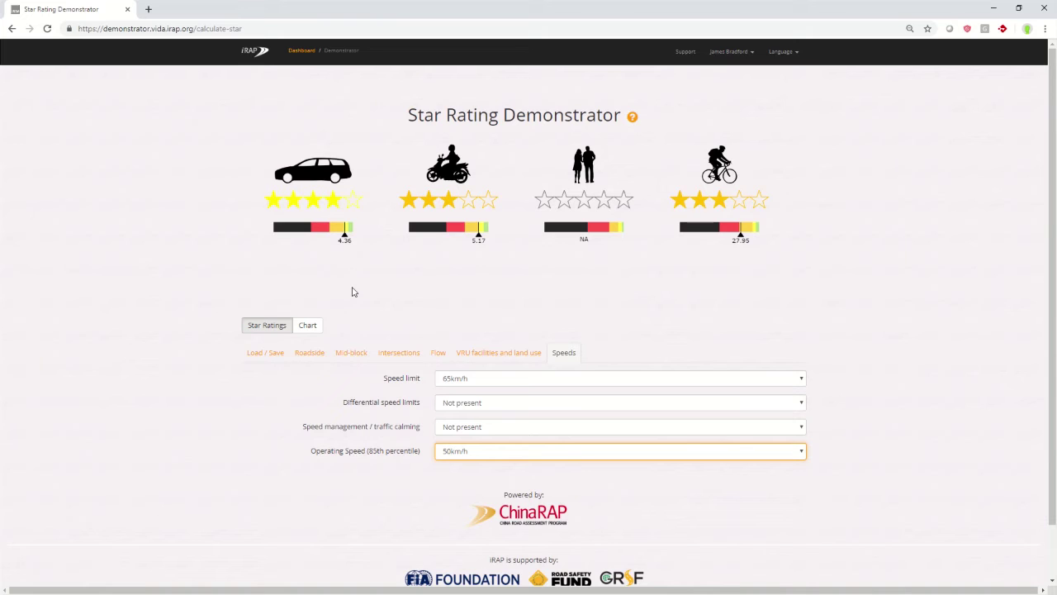
click(308, 326)
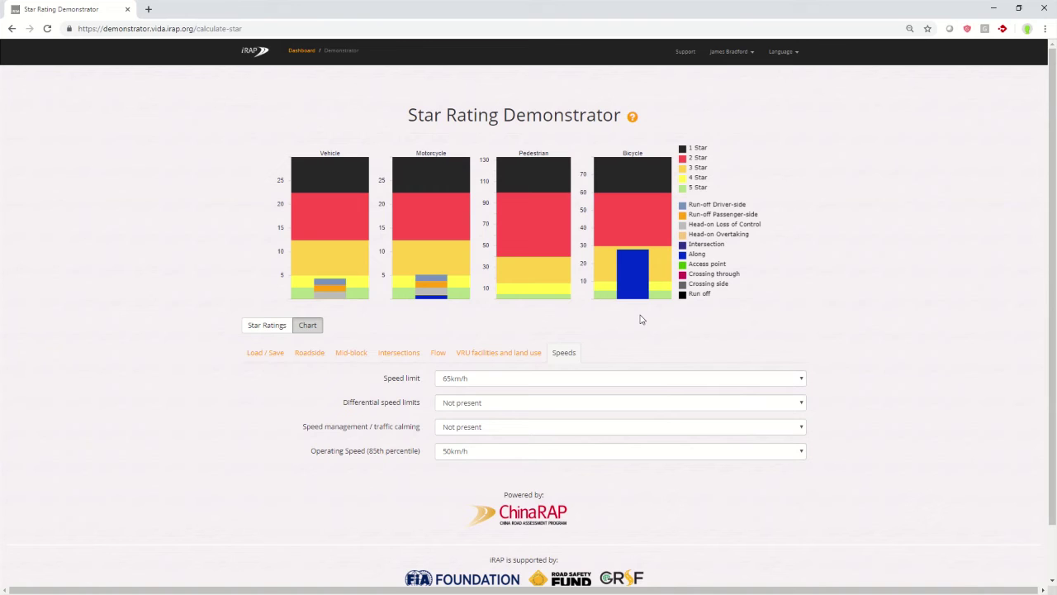
Return to Star Ratings and save the current road section as 'Example' with description 'for demos'.
click(264, 330)
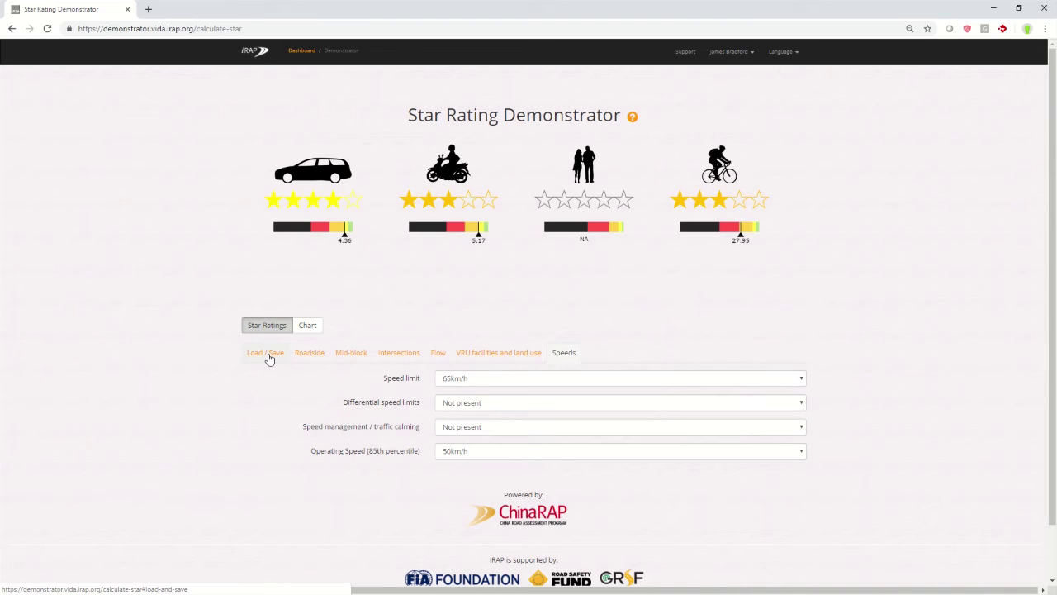
click(269, 359)
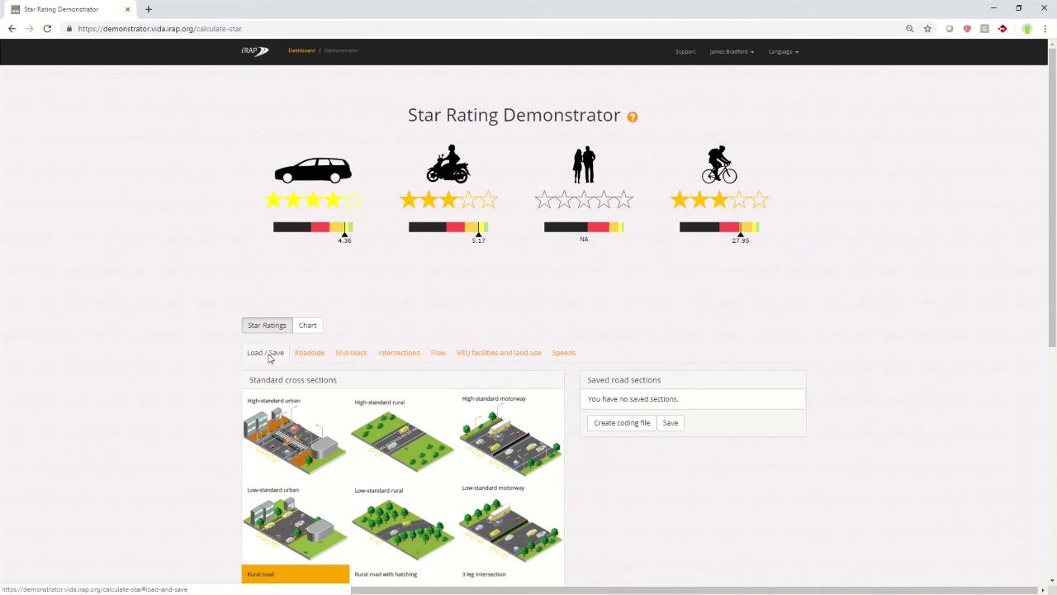
click(670, 423)
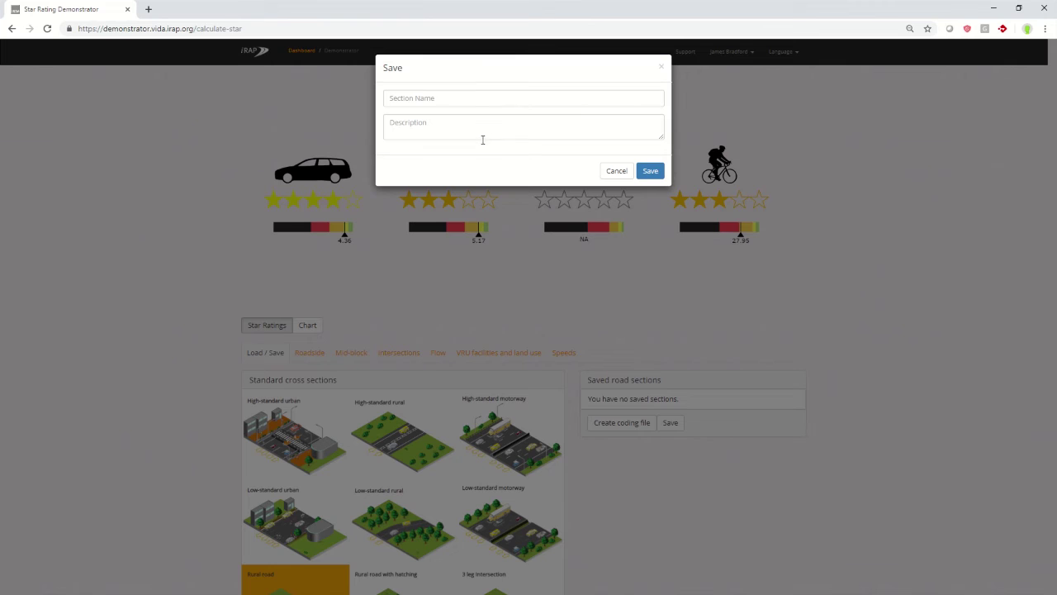
click(474, 97)
text(Example)
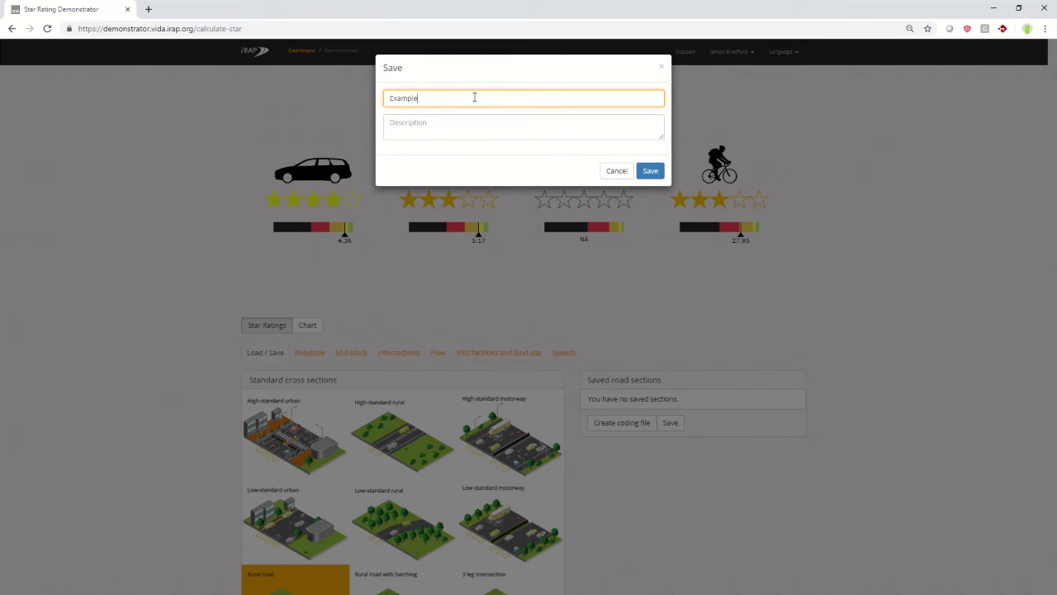
key(Tab)
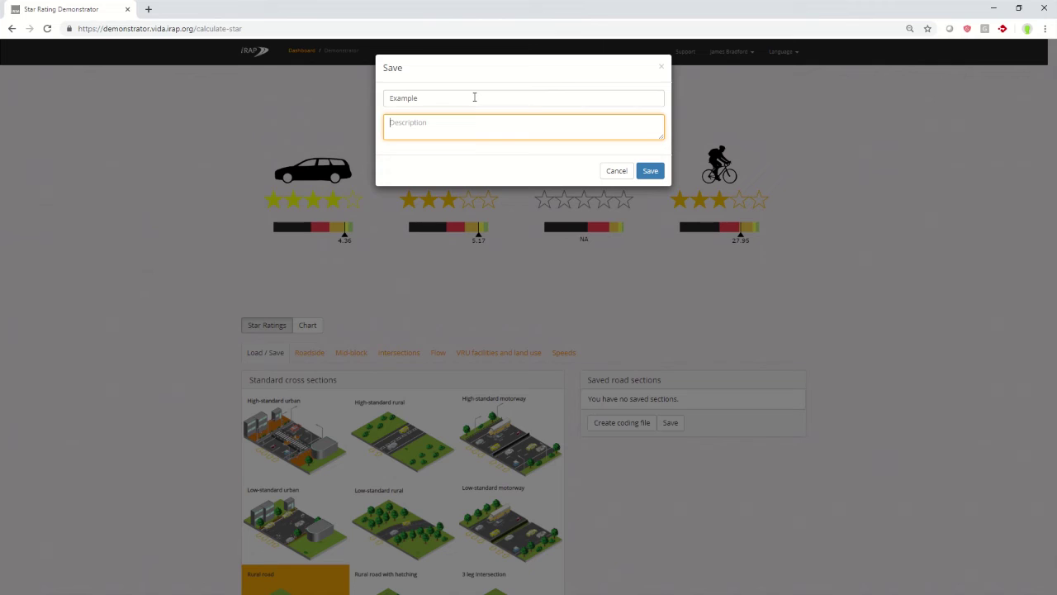
text(for demos)
click(653, 172)
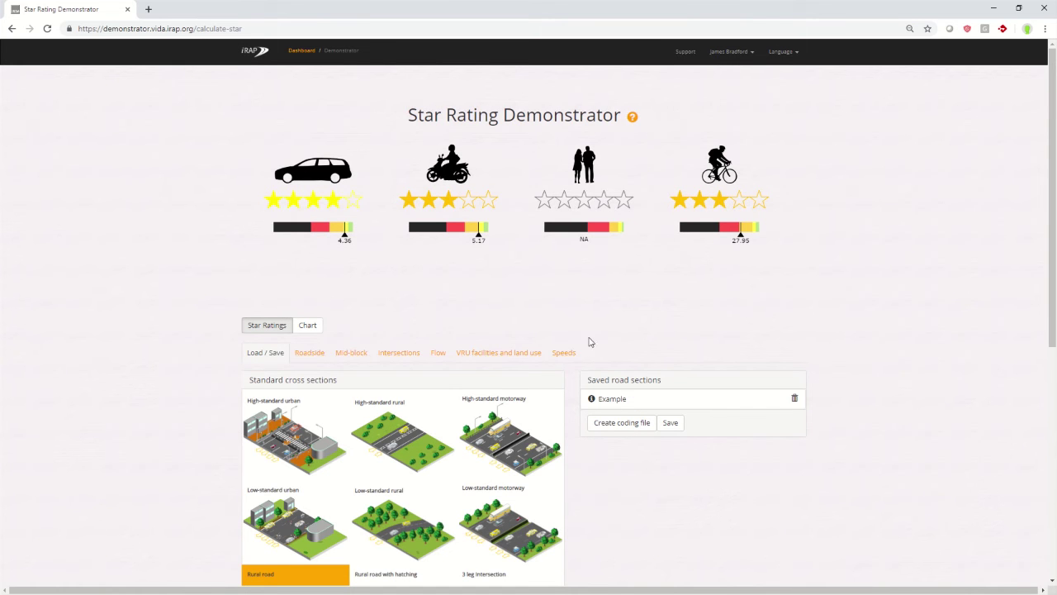
Load the High-standard urban cross section and save it as 'example 2' with description 'demo 2'.
click(291, 445)
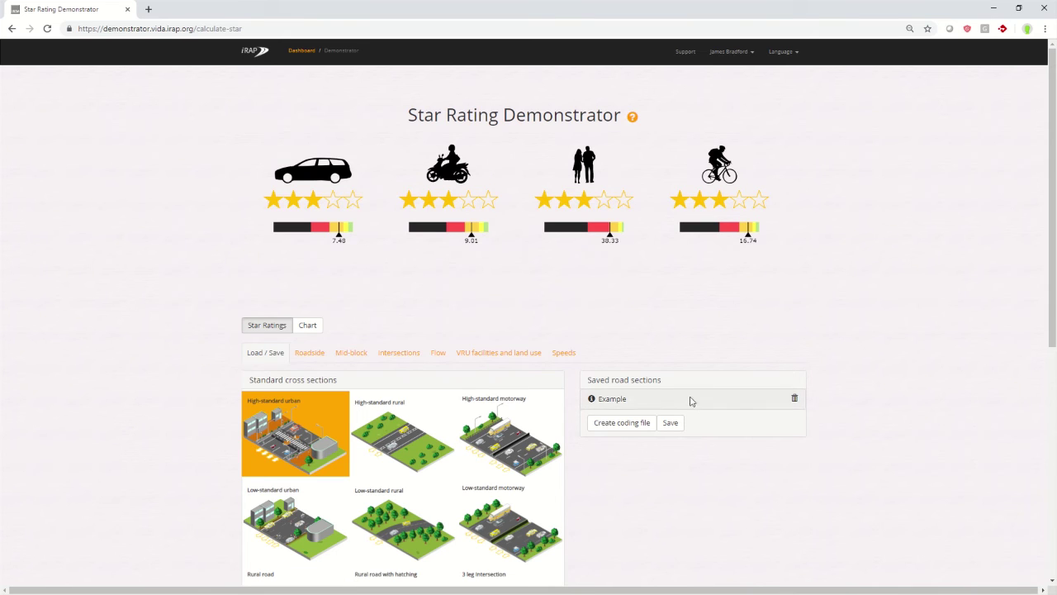
click(670, 423)
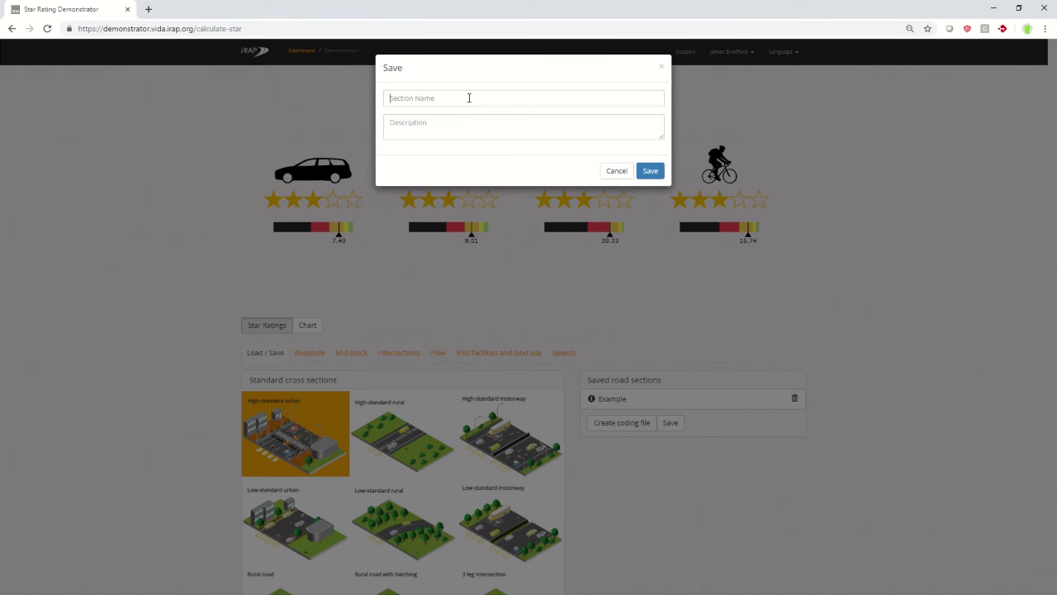
click(469, 98)
text(example 2)
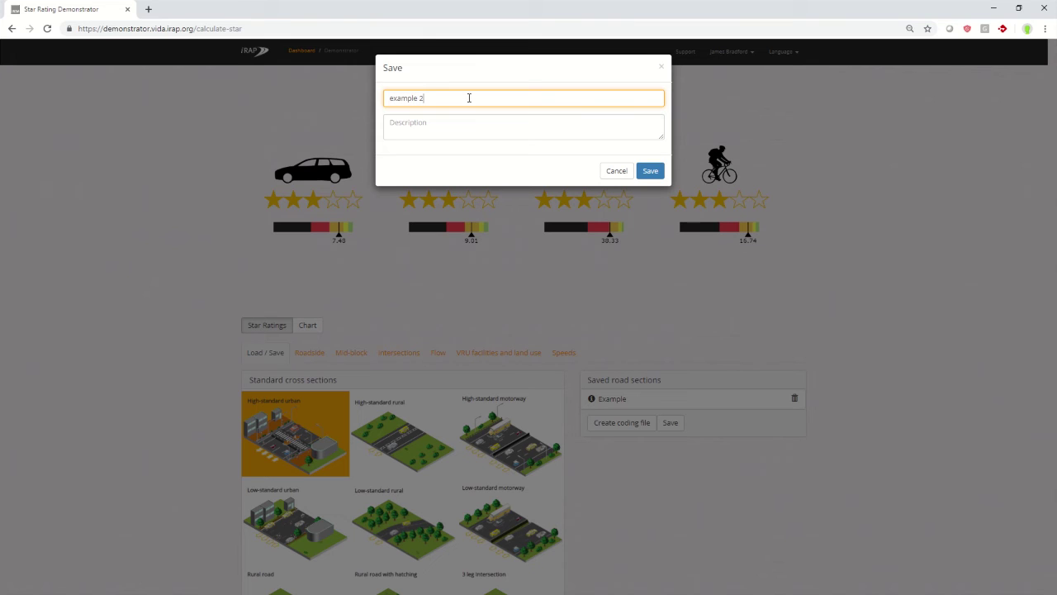
key(Tab)
text(demo 2)
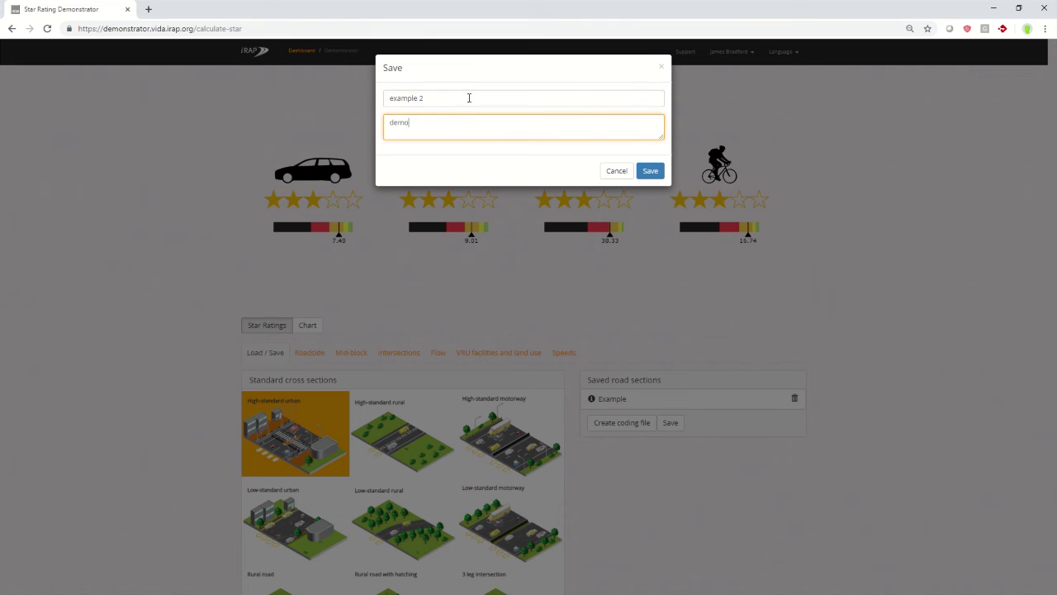
click(652, 171)
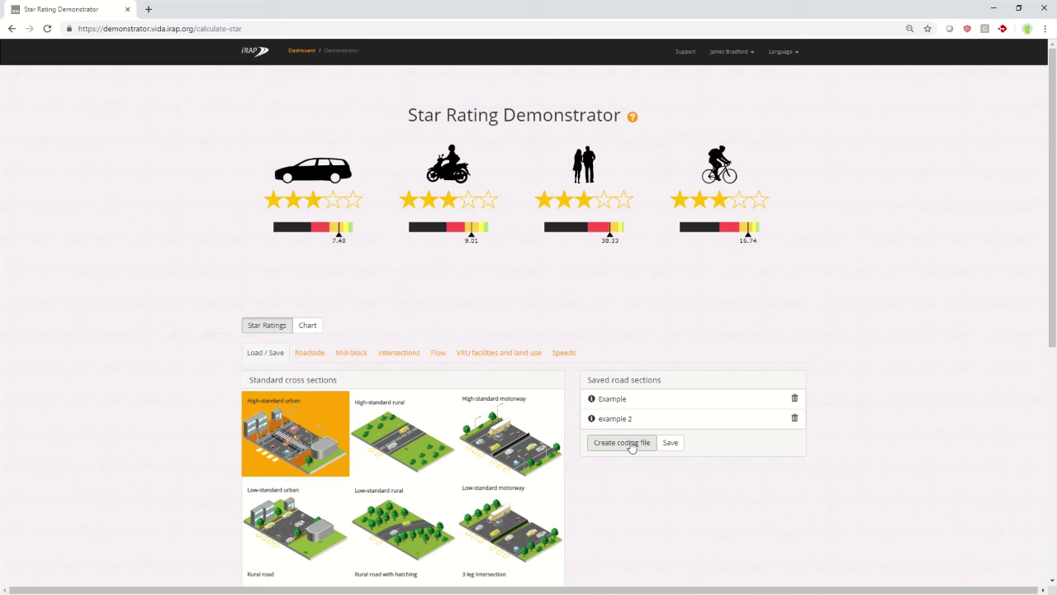
Start a coding file with rows at distances 0 and 0.1, both assigned Example.
click(631, 445)
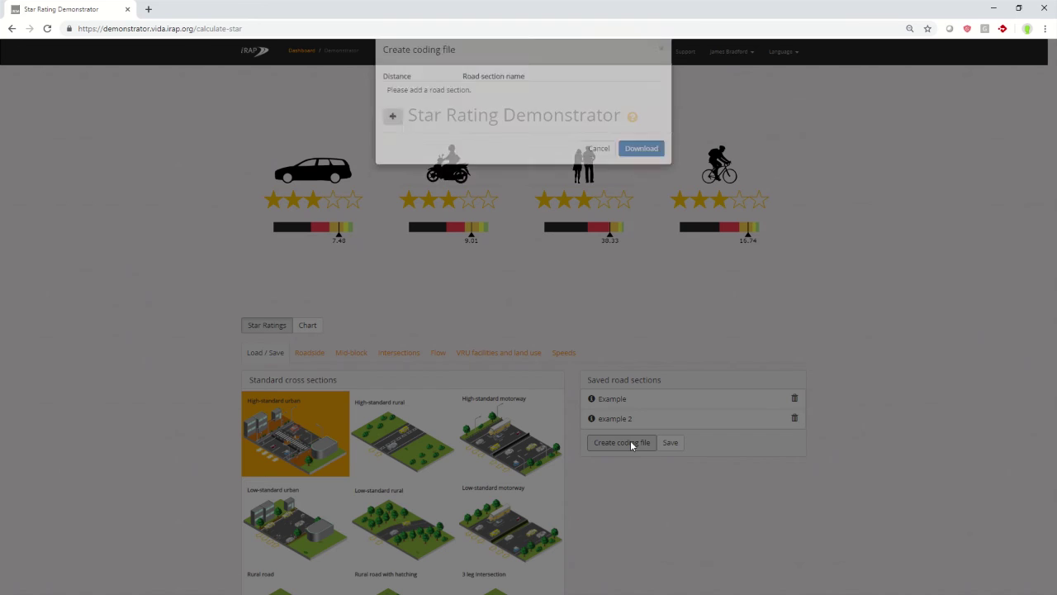
click(393, 134)
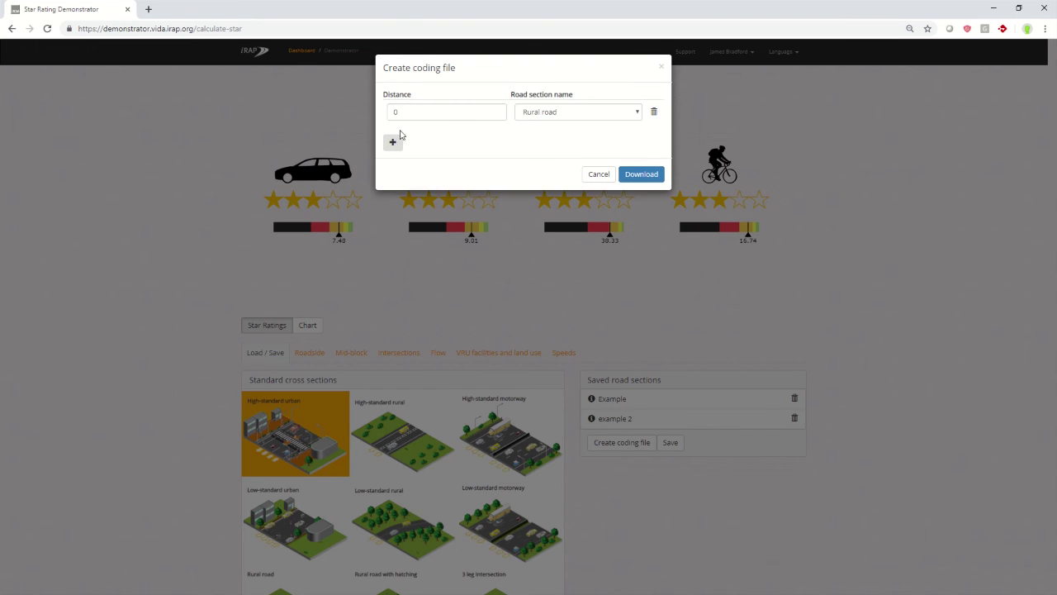
click(576, 113)
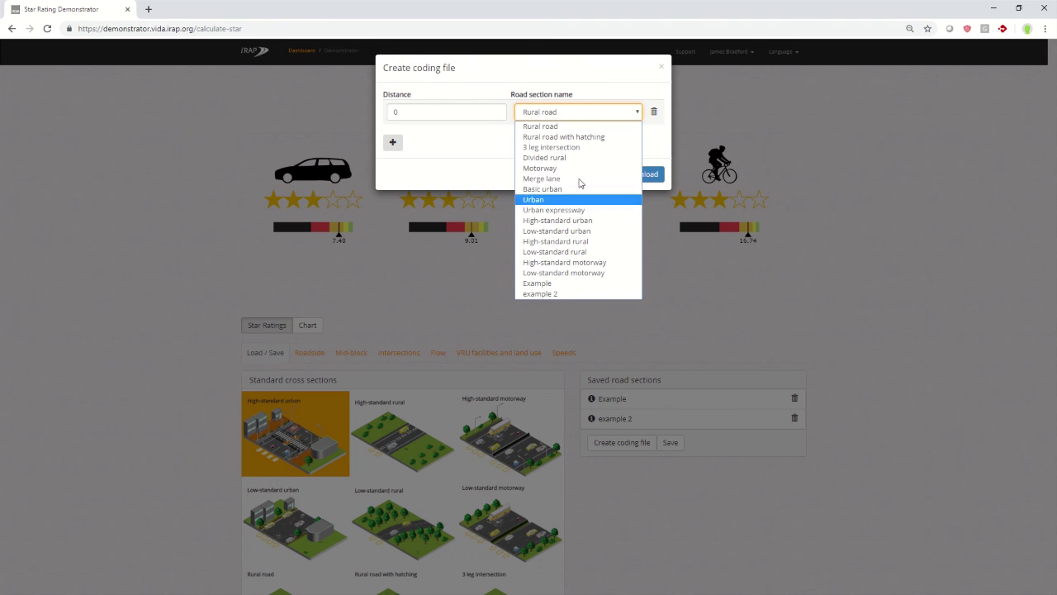
click(573, 284)
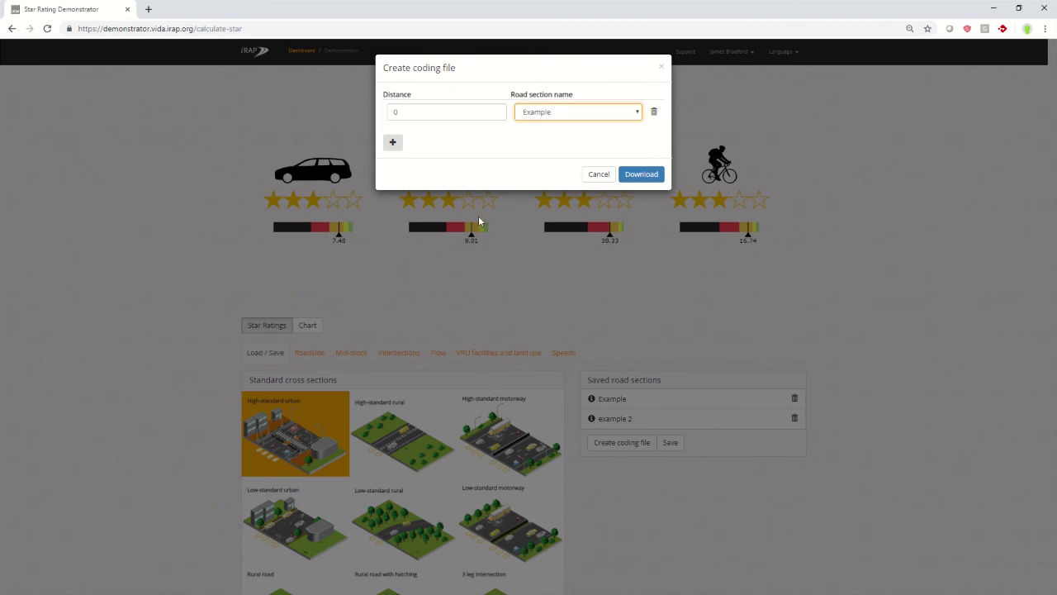
click(393, 142)
click(600, 141)
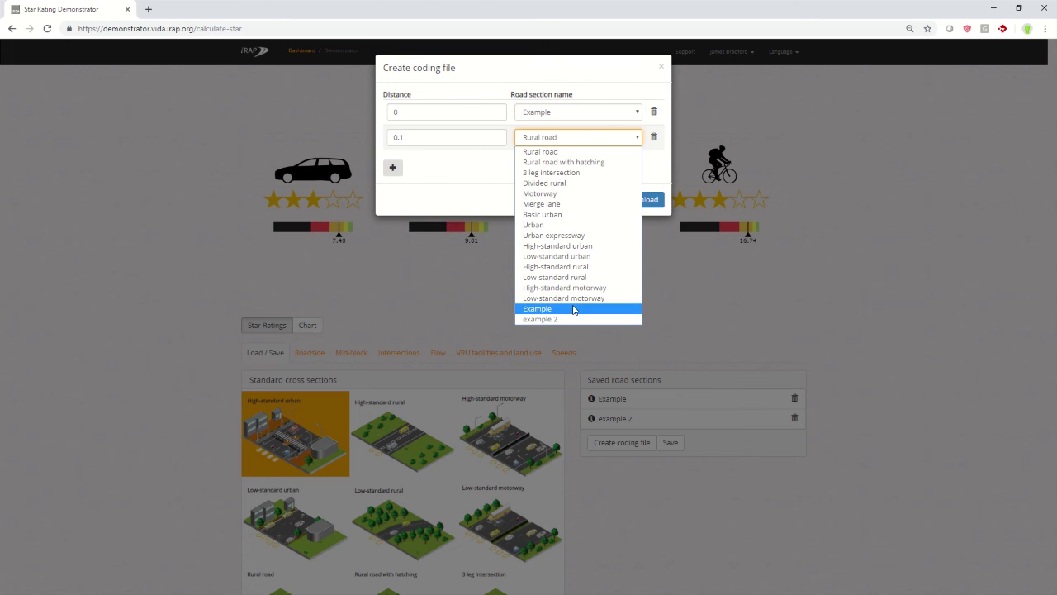
click(578, 304)
Add coding file rows at 0.2 assigned example 2 and 0.3 assigned Example.
click(393, 169)
click(602, 163)
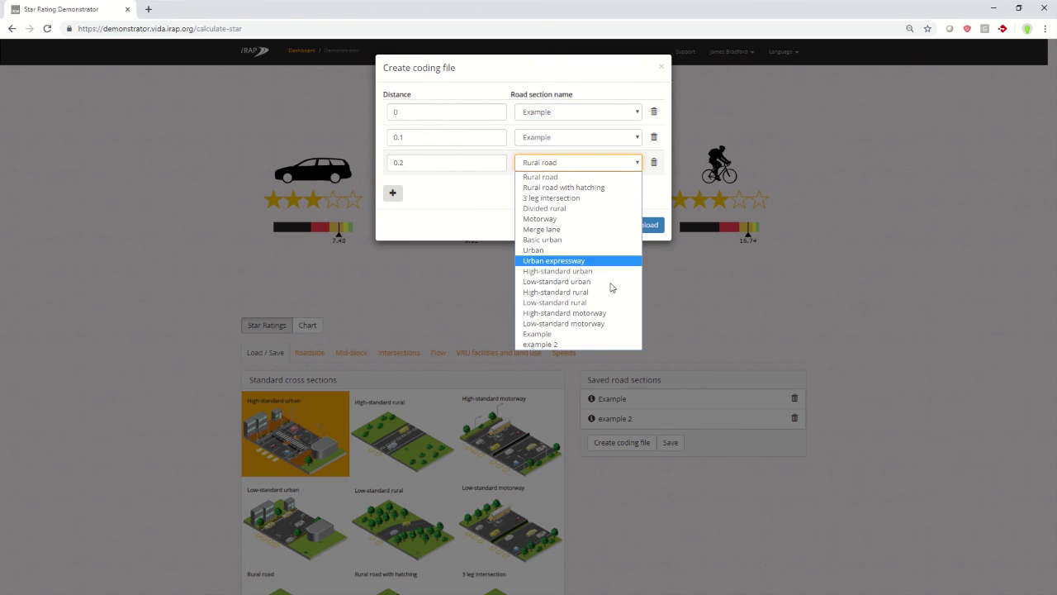
click(598, 343)
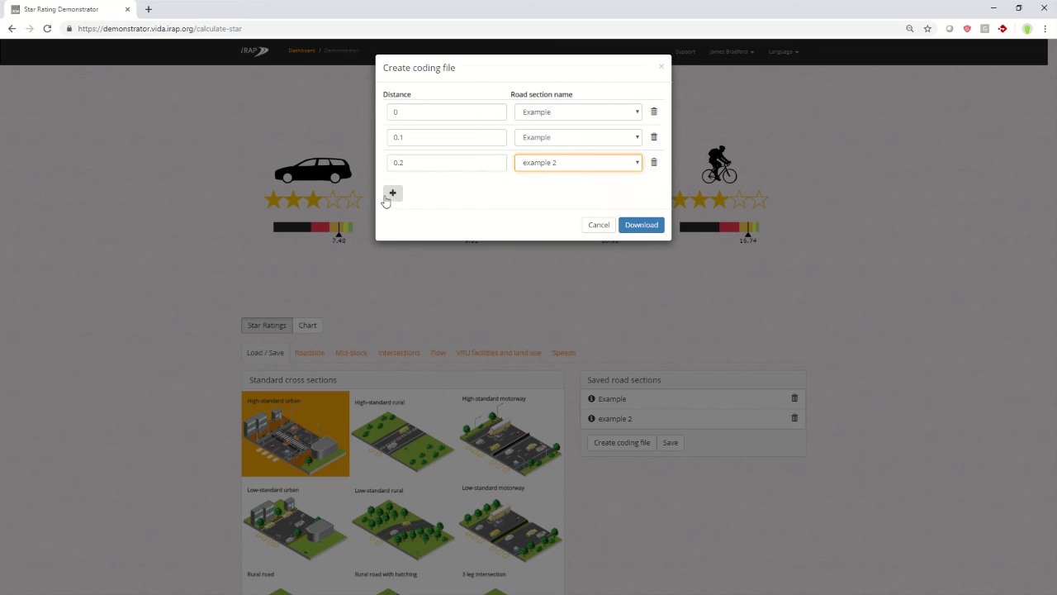
click(394, 193)
click(592, 195)
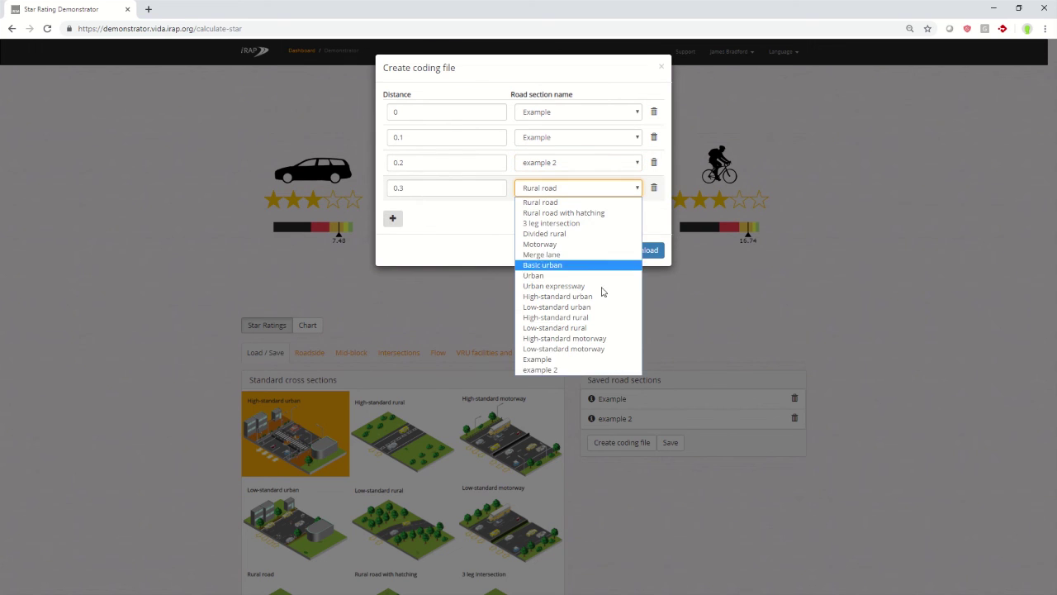
click(595, 360)
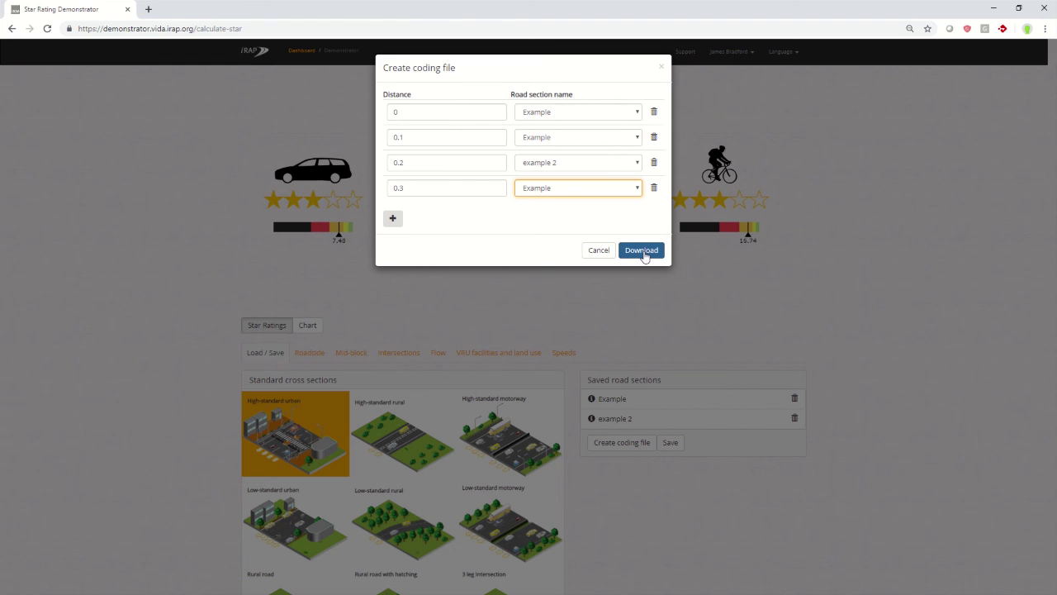
Download the coding file as coding Data.csv to the Desktop and dismiss the download notice.
click(644, 252)
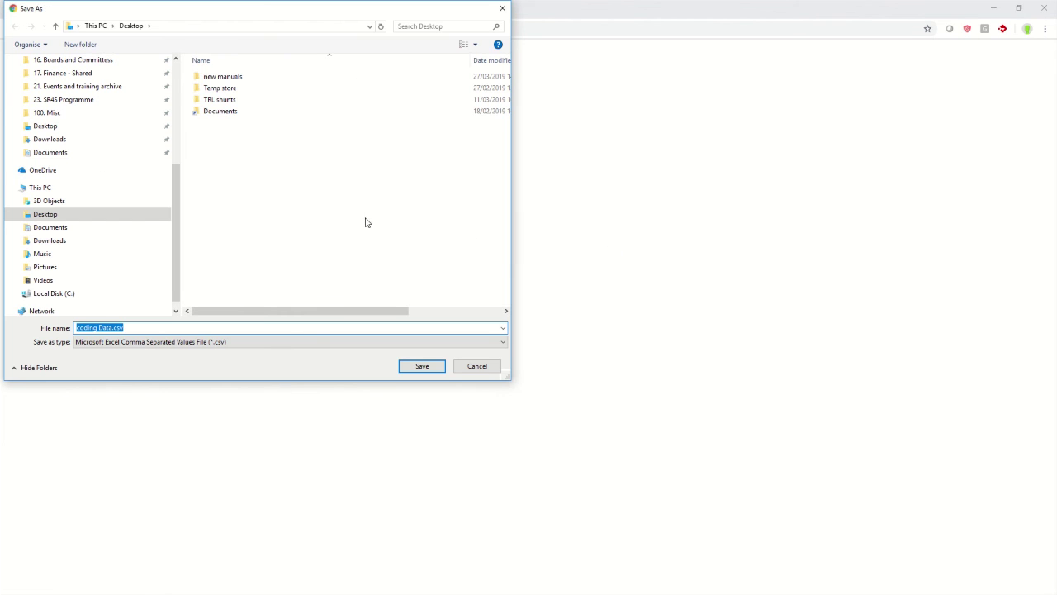
click(66, 126)
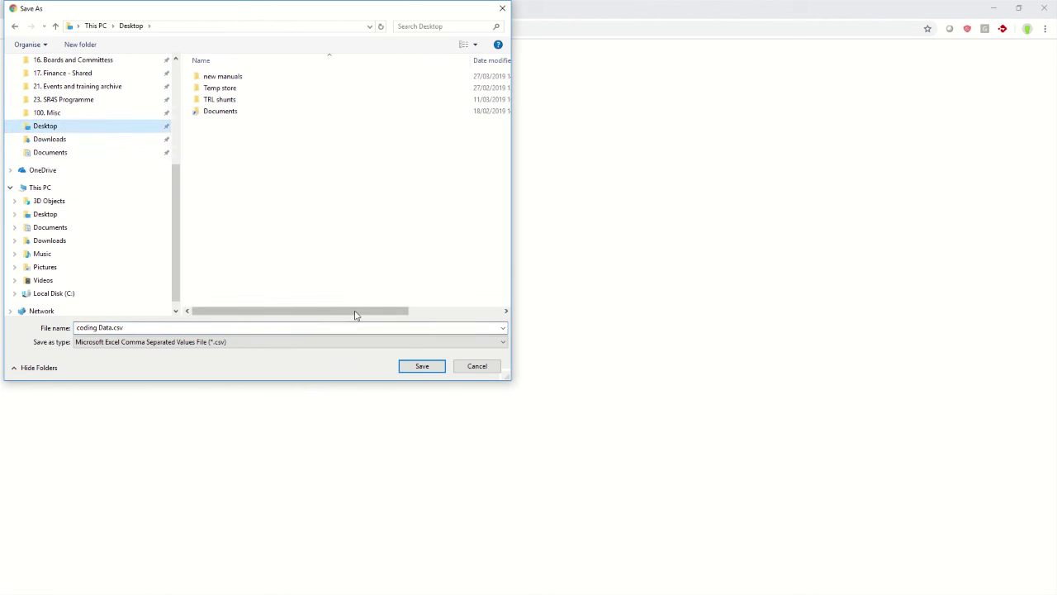
click(421, 366)
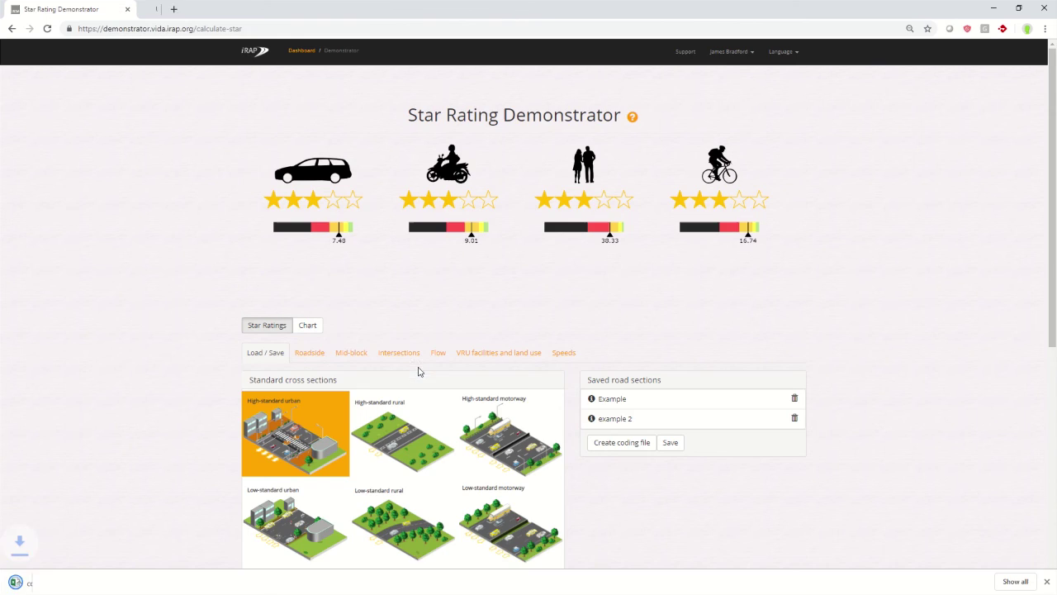
click(1047, 581)
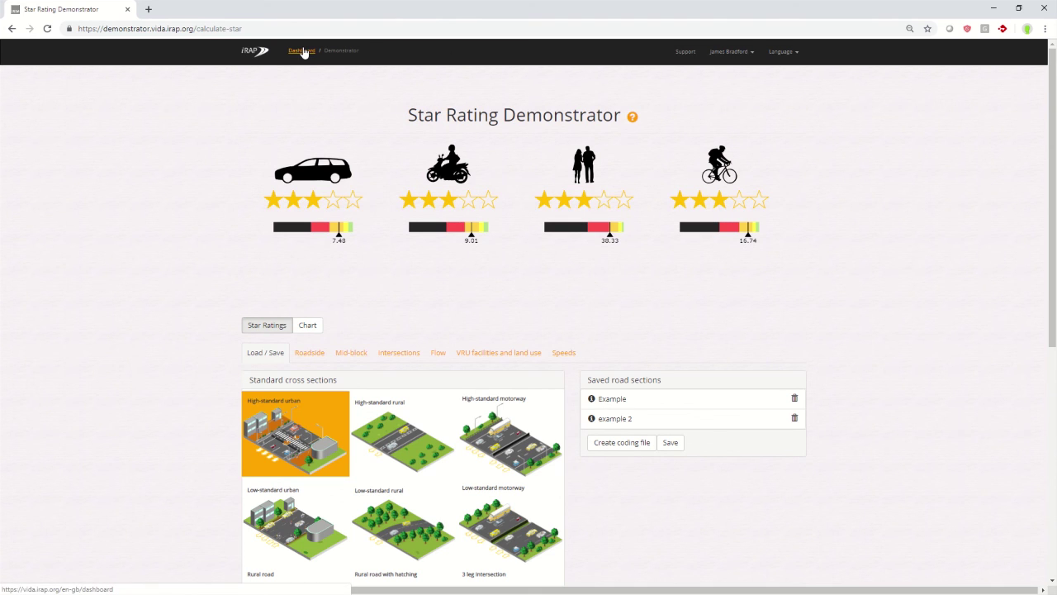
Leave the Star Rating Demonstrator and go back to the iRAP ViDA dashboard.
click(303, 51)
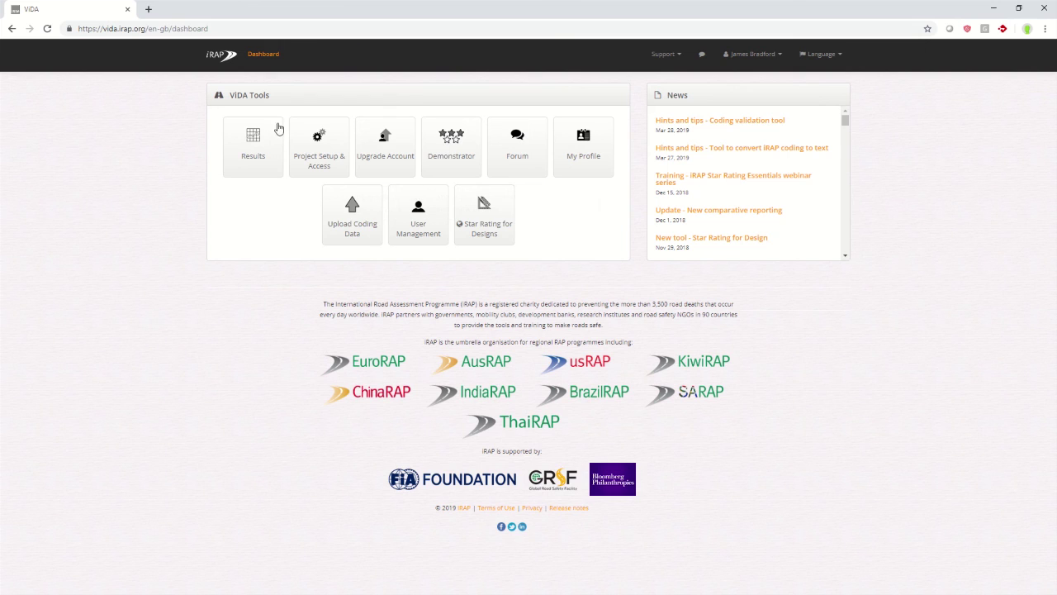